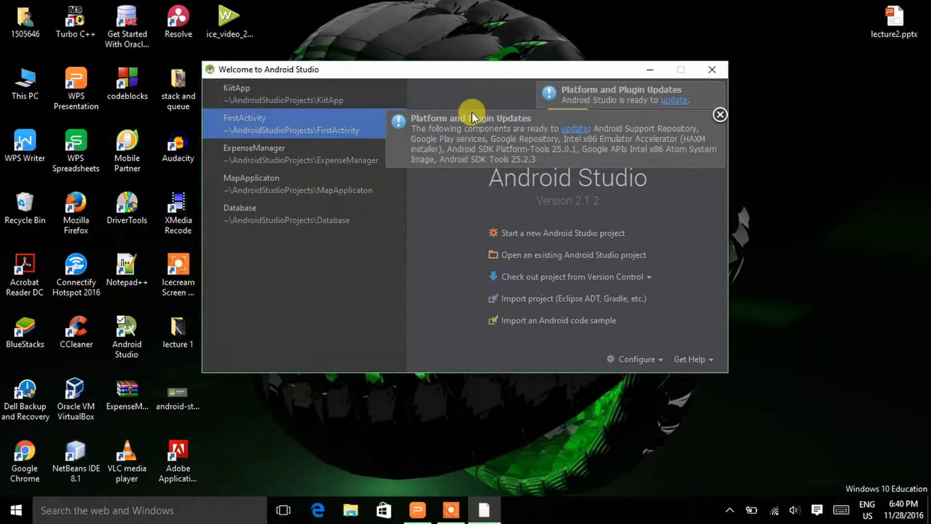
# - Dismiss both update notifications and open the recent KiitApp project
pyautogui.click(719, 89)
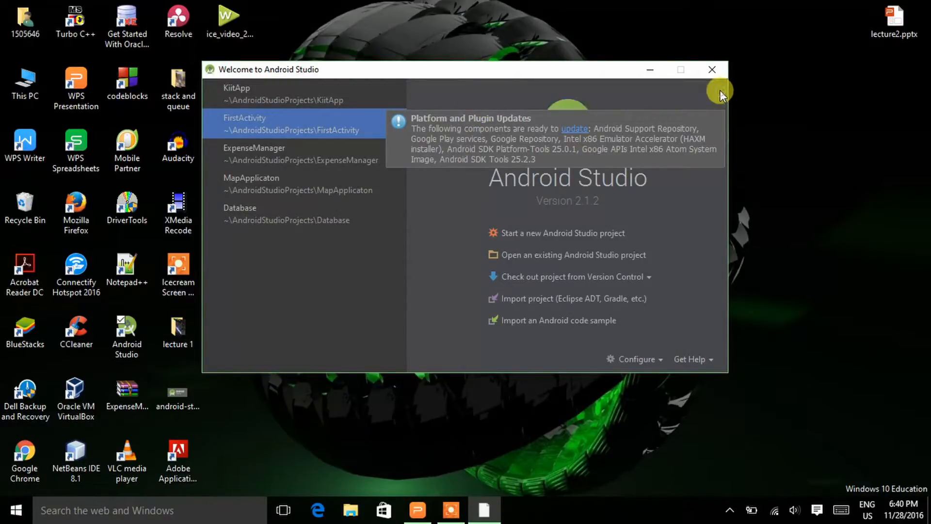
pyautogui.click(720, 92)
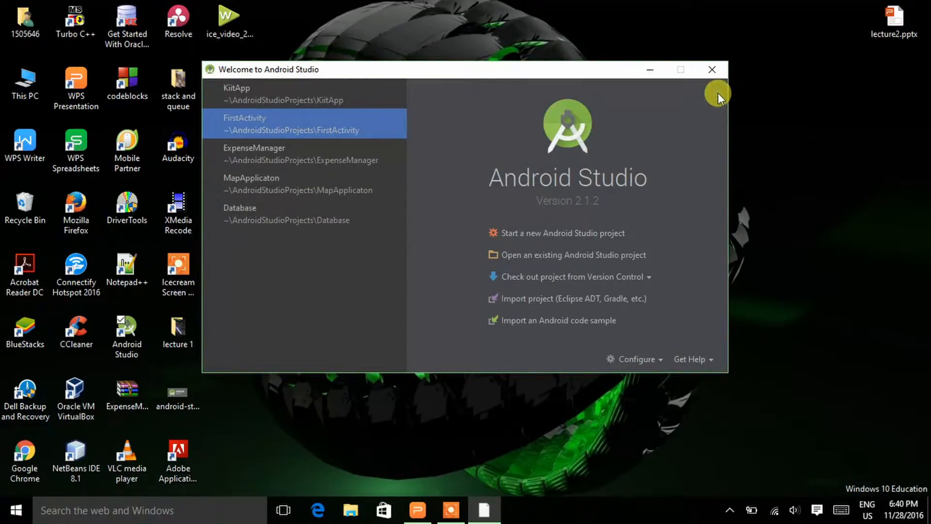
pyautogui.click(339, 100)
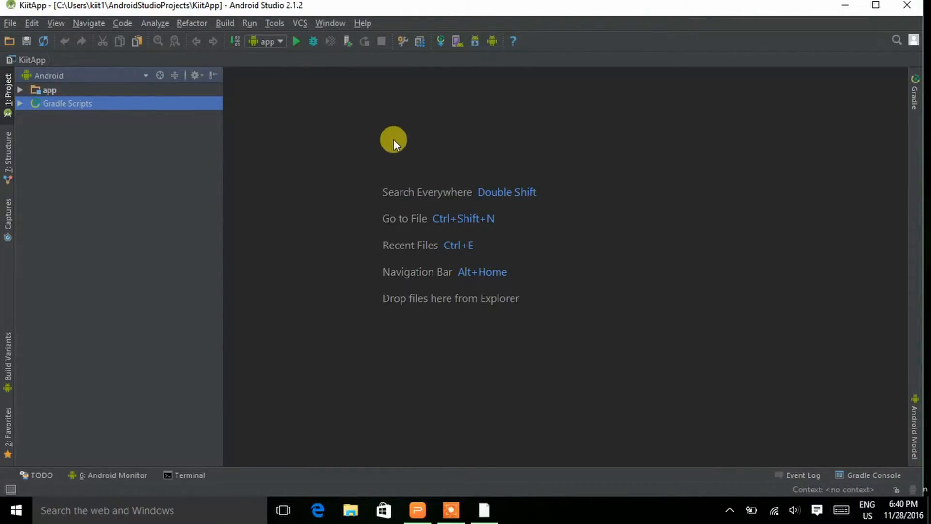
# - Open the Android Virtual Device Manager and start creating a new virtual device
pyautogui.click(460, 41)
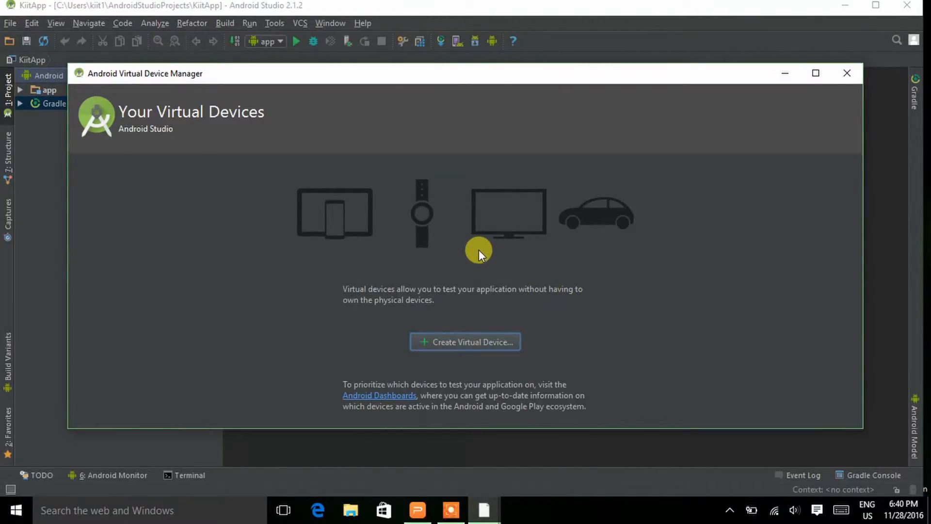
pyautogui.click(459, 345)
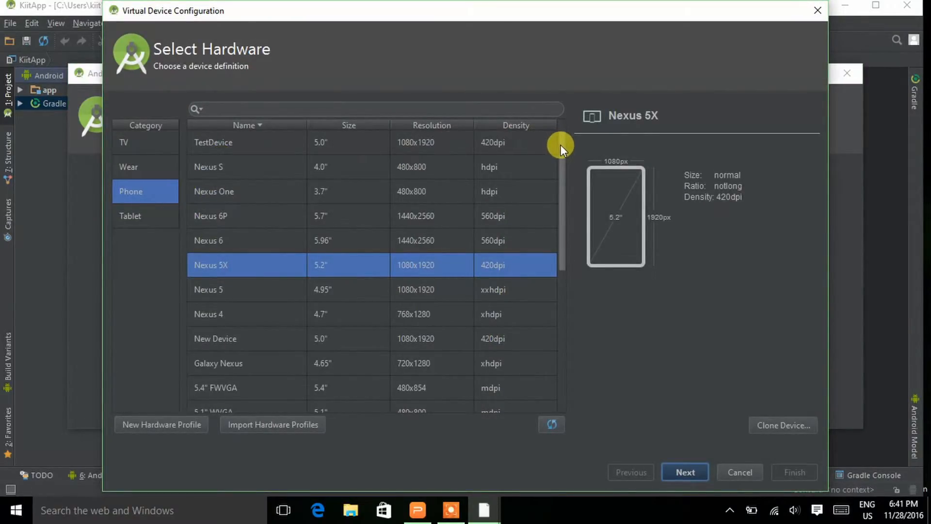
# - Review the device definitions available in the TV, Wear, Phone and Tablet categories, ending on the Phone category
pyautogui.moveTo(560, 144)
pyautogui.mouseDown()
pyautogui.moveTo(564, 218)
pyautogui.moveTo(563, 141)
pyautogui.mouseUp()
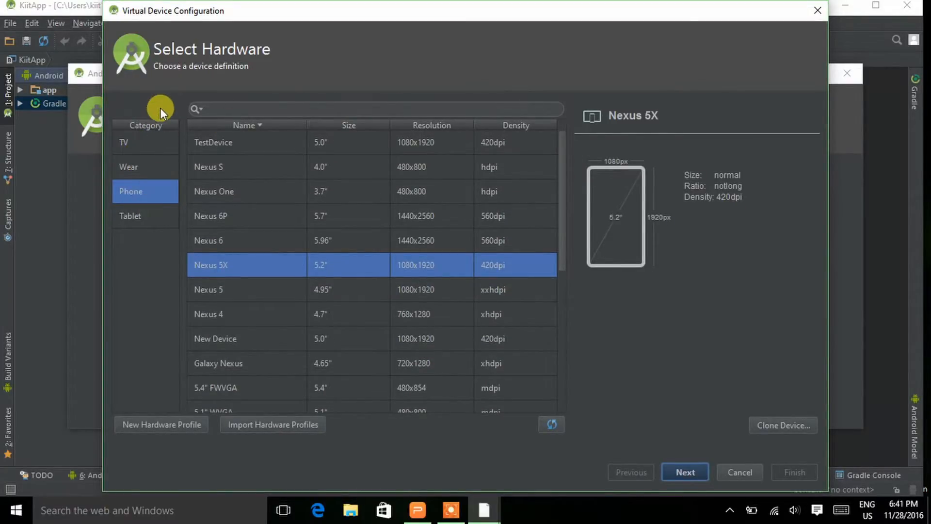
pyautogui.click(136, 136)
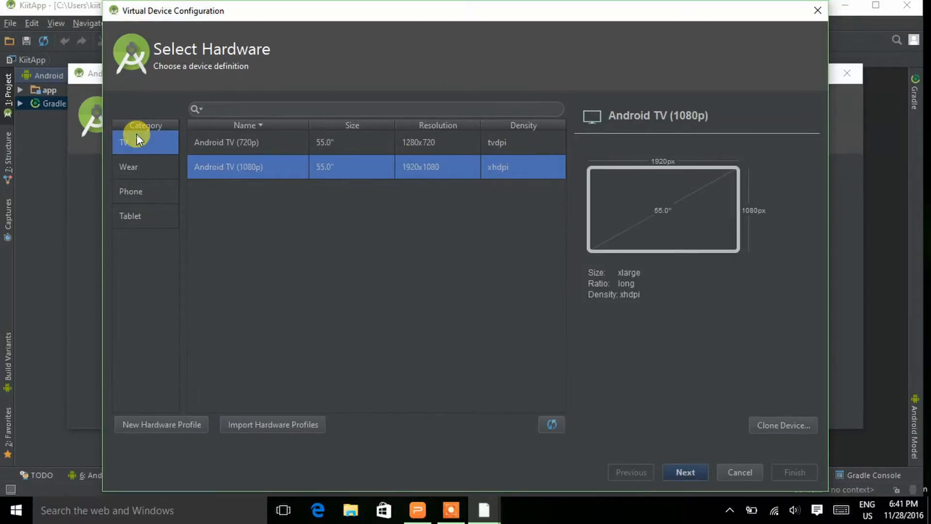
pyautogui.click(141, 167)
pyautogui.click(145, 189)
pyautogui.click(145, 214)
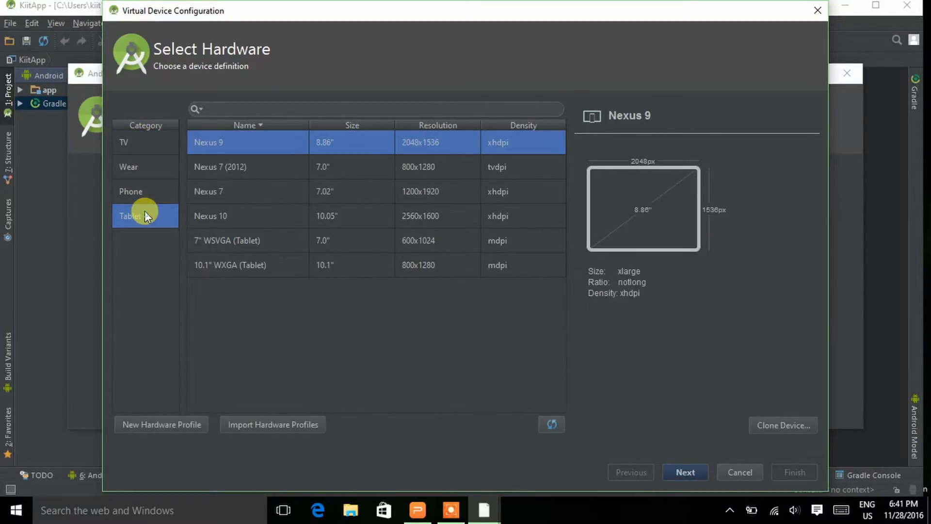
pyautogui.click(155, 141)
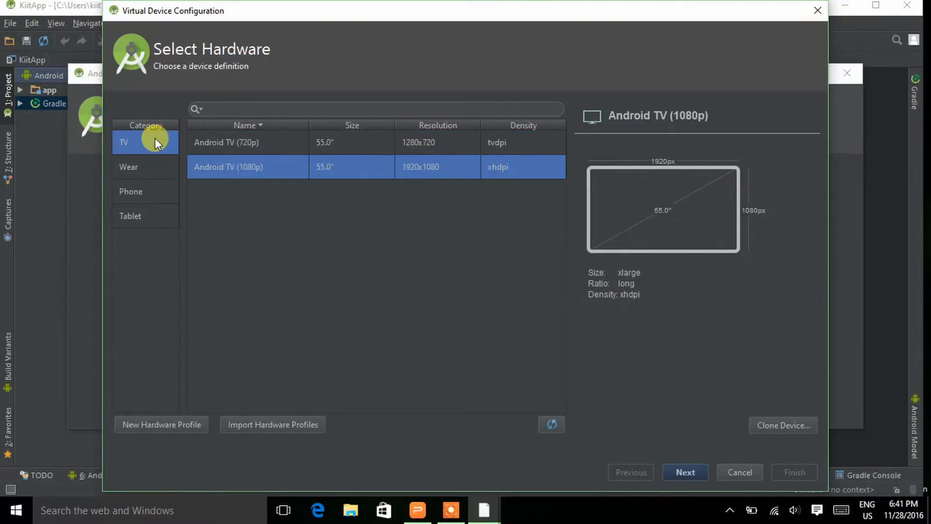
pyautogui.click(154, 164)
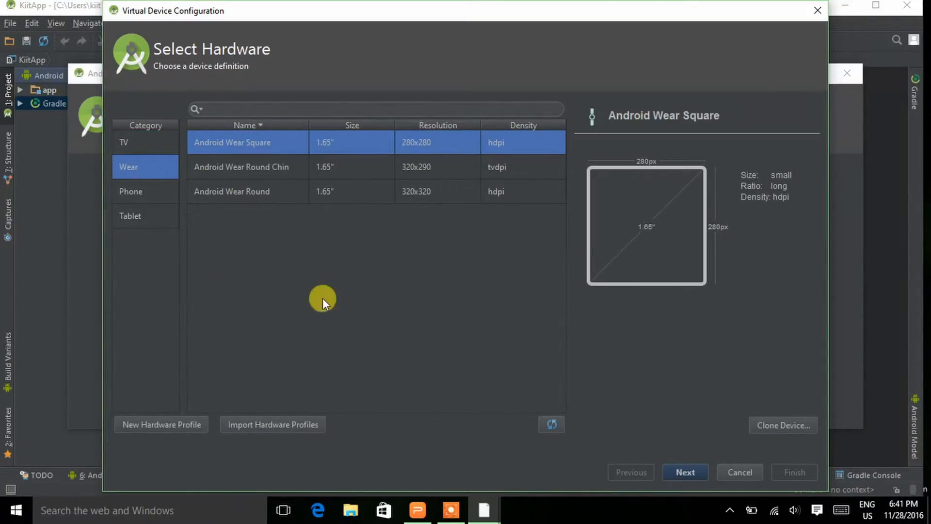
pyautogui.click(166, 192)
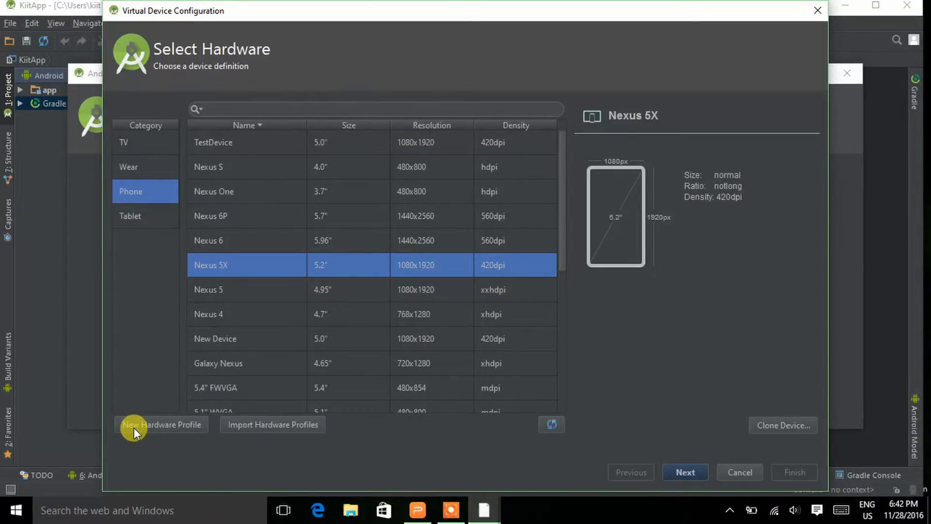
# - Start a new hardware profile, choose Phone/Tablet as its device type, and check its name, screen size and resolution settings
pyautogui.click(146, 427)
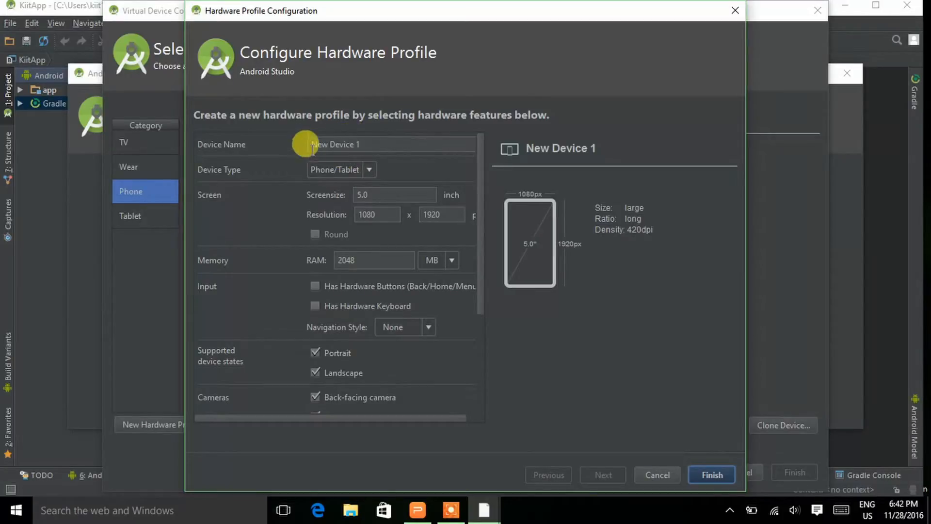
pyautogui.click(374, 142)
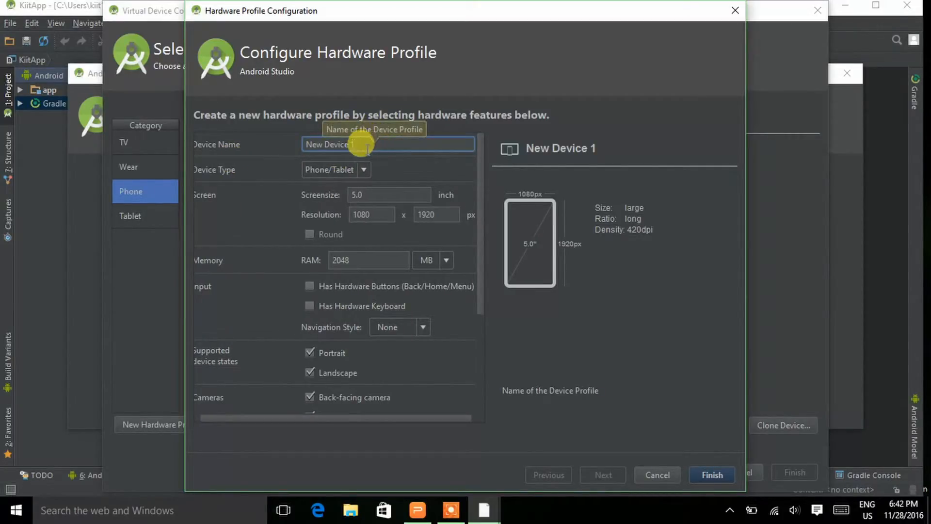
pyautogui.click(256, 187)
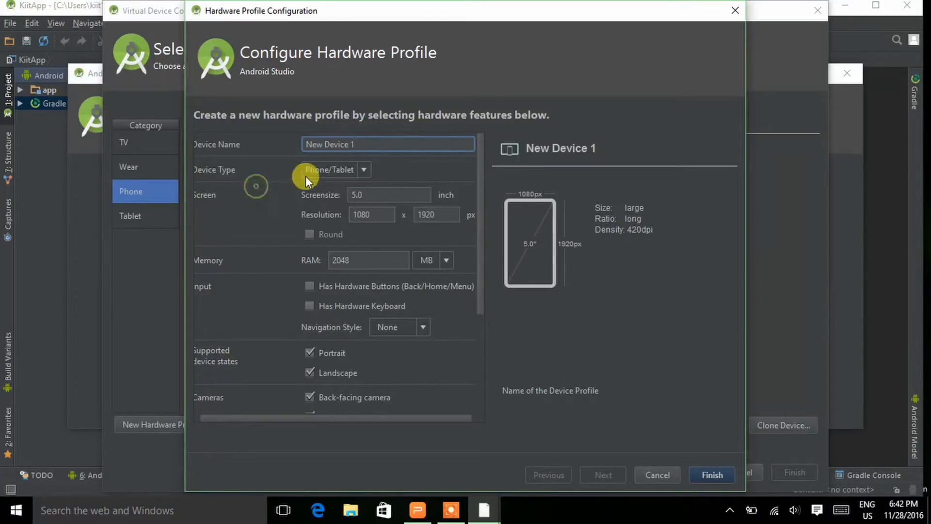
pyautogui.click(364, 170)
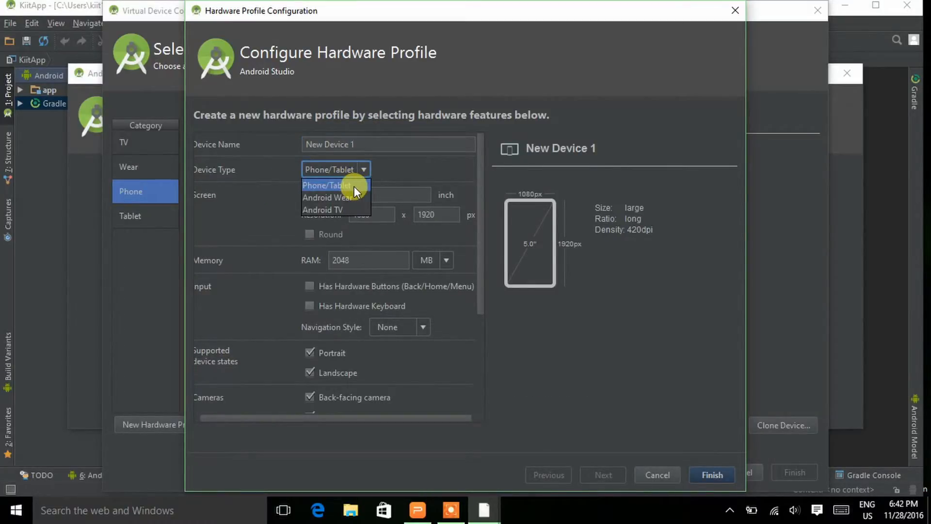
pyautogui.click(354, 186)
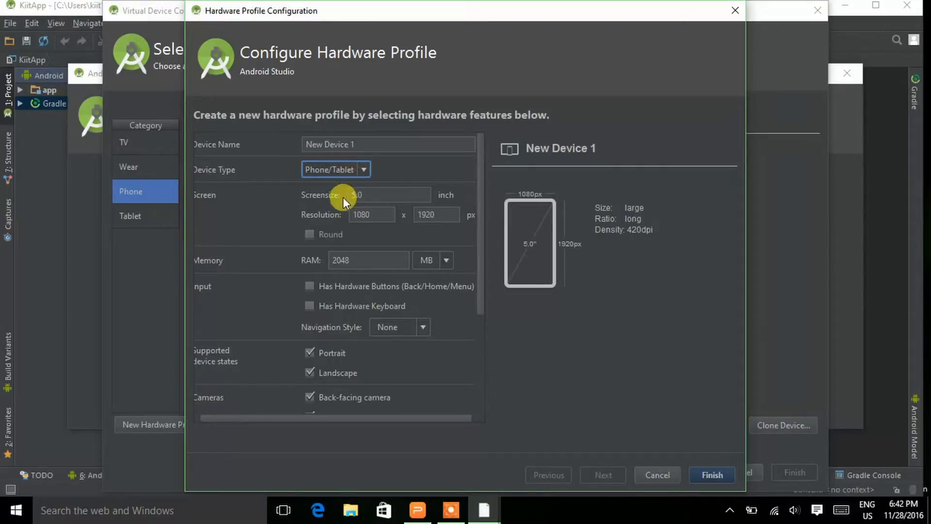
pyautogui.click(363, 195)
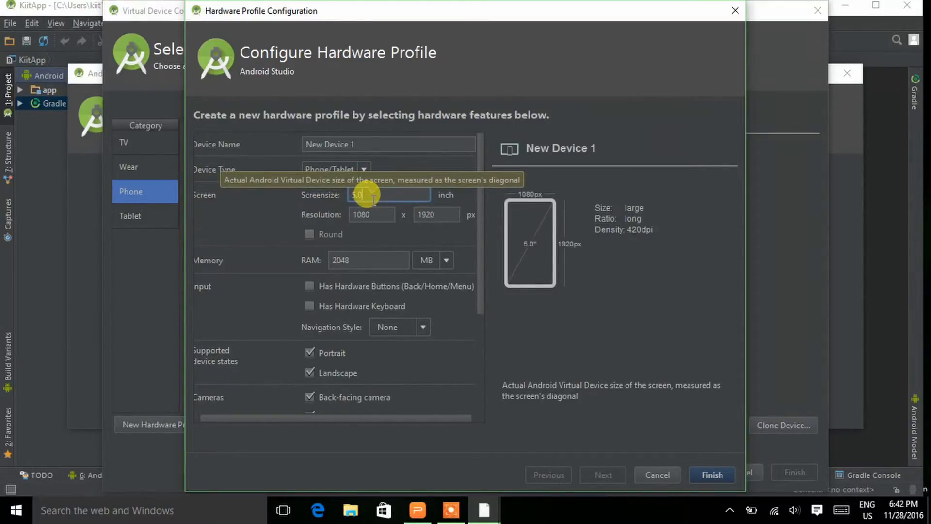
pyautogui.click(383, 215)
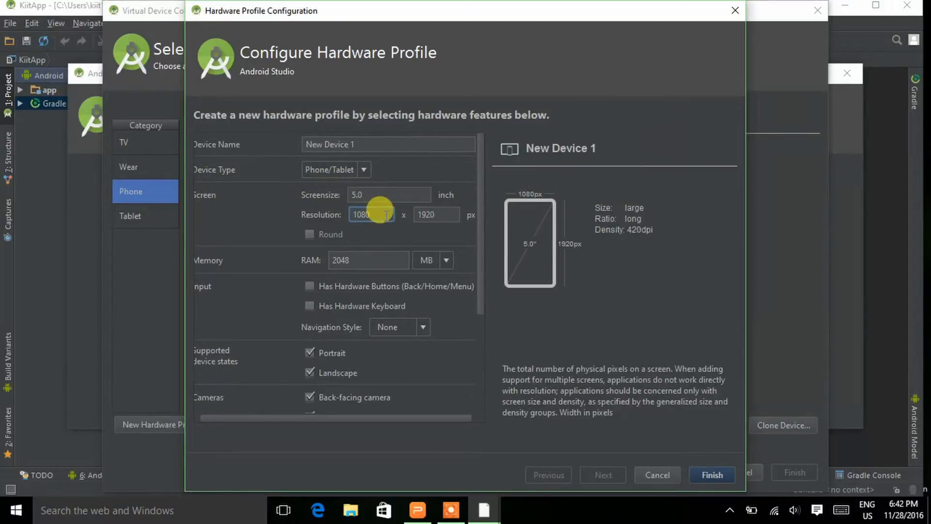
# - Set the new hardware profile's RAM to 1024 MB, review its remaining features, and save the profile
pyautogui.moveTo(393, 414); pyautogui.dragTo(366, 426)
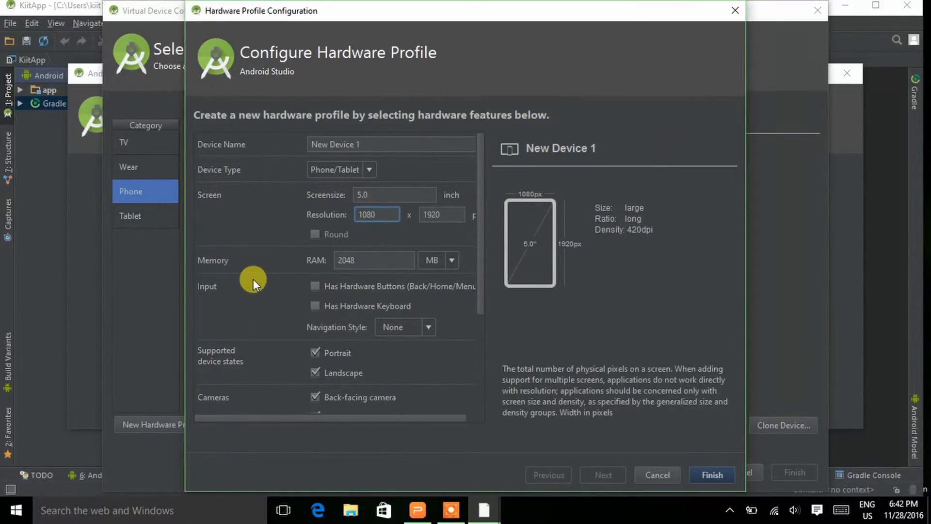
pyautogui.click(448, 258)
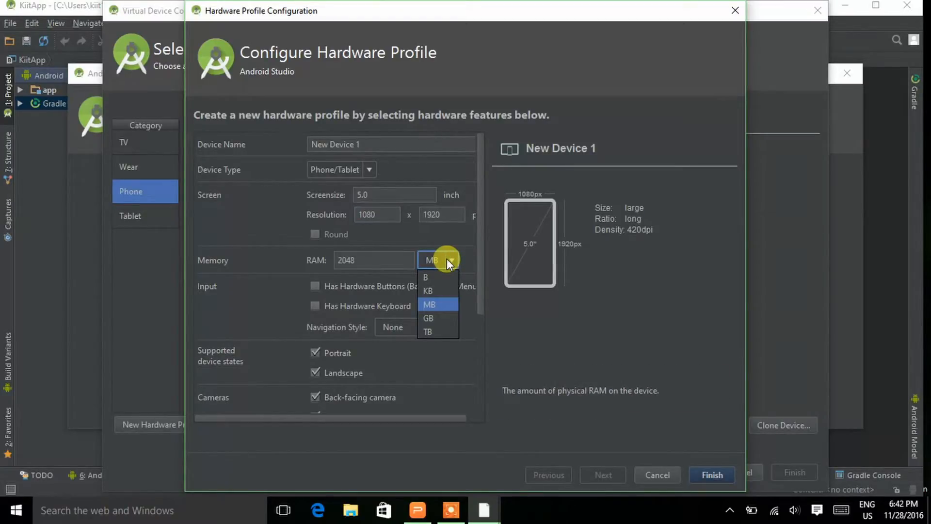
pyautogui.click(339, 260)
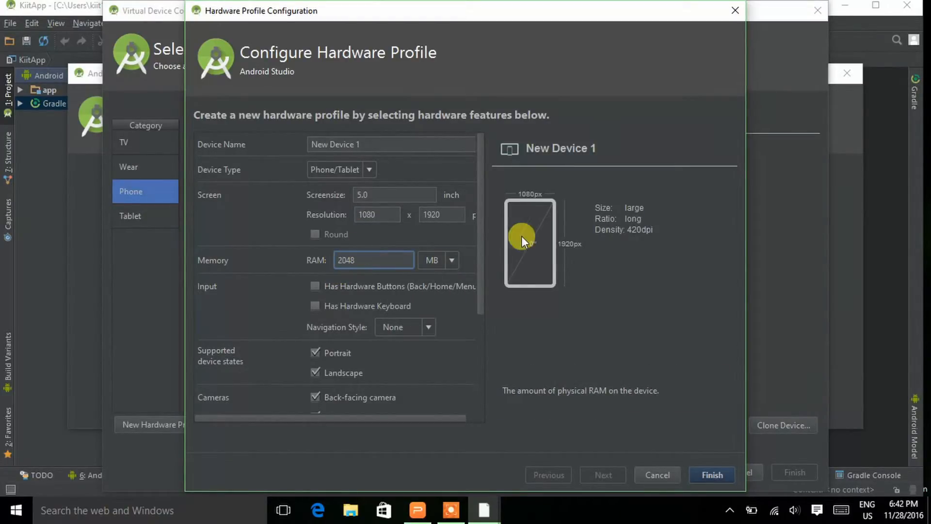
pyautogui.hotkey('ctrl', 'a')
pyautogui.write('104')
pyautogui.press('BackSpace')
pyautogui.write('24')
pyautogui.moveTo(481, 275); pyautogui.dragTo(499, 392)
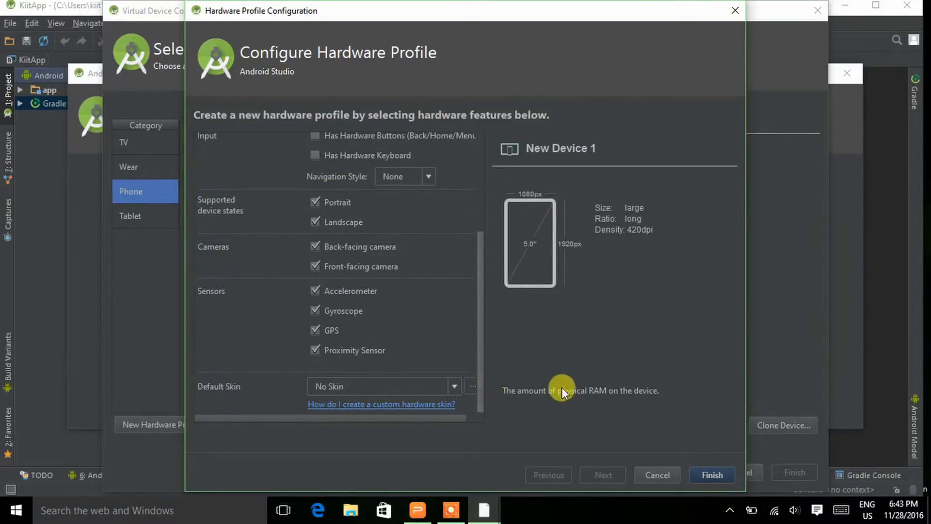
pyautogui.click(701, 471)
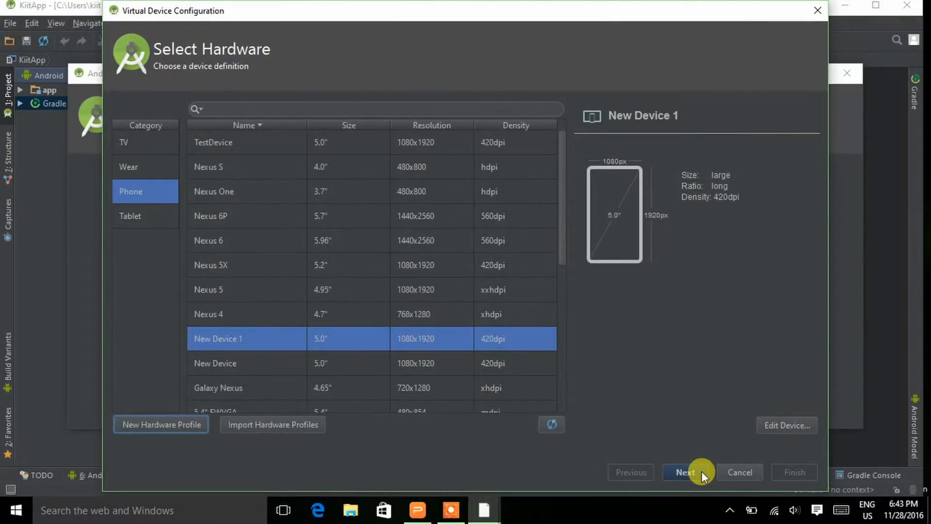
# - Create the virtual device from New Device 1 with the Marshmallow API 23 x86 image and close the device manager
pyautogui.click(701, 471)
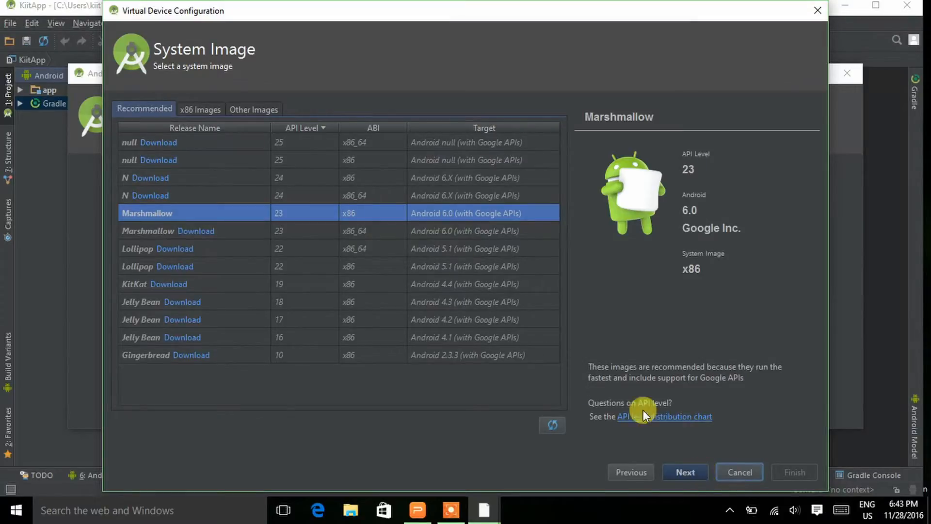
pyautogui.click(402, 210)
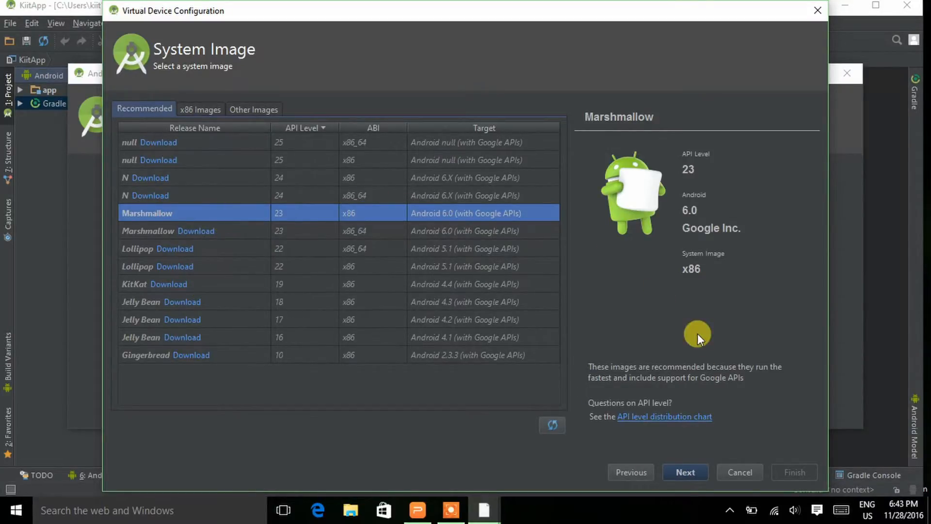
pyautogui.click(695, 468)
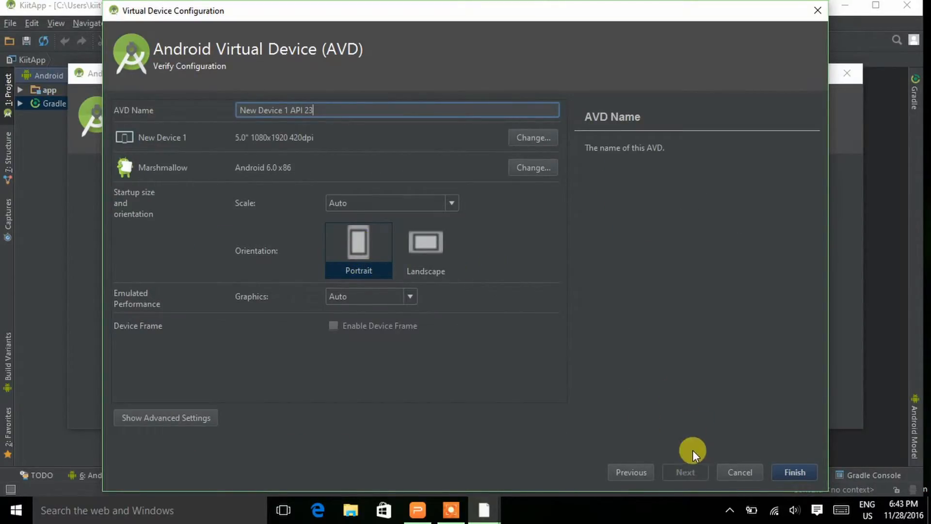
pyautogui.click(789, 464)
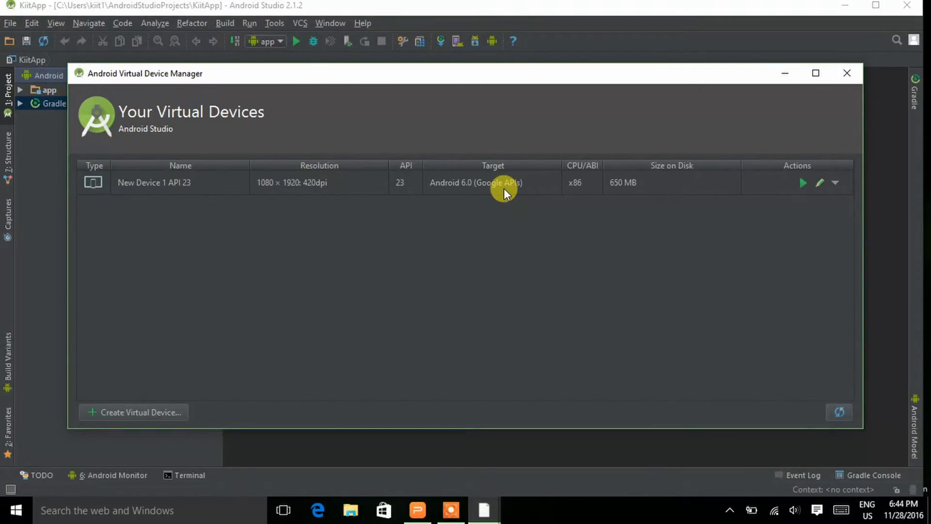
pyautogui.click(844, 81)
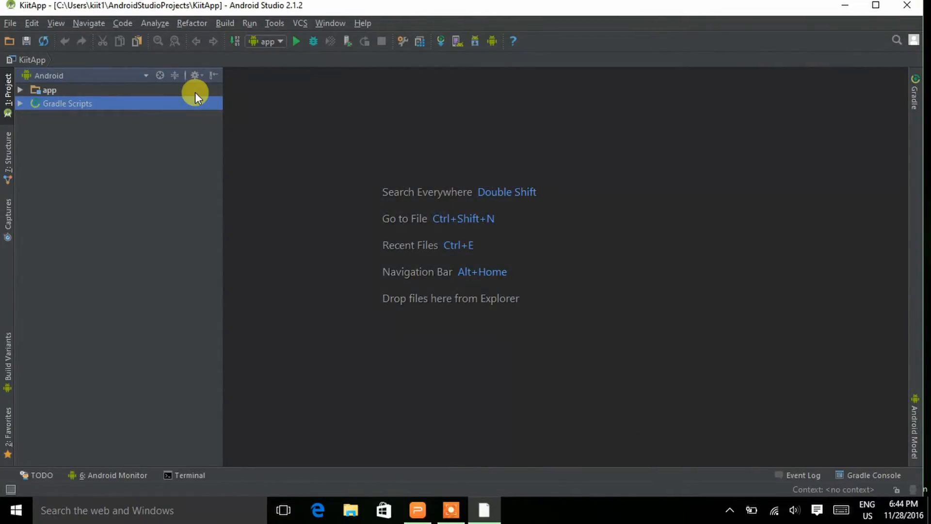
# - Expand the app module's manifests and java folders and the main com.rcpl.kiitapp package to show the project's files
pyautogui.click(21, 92)
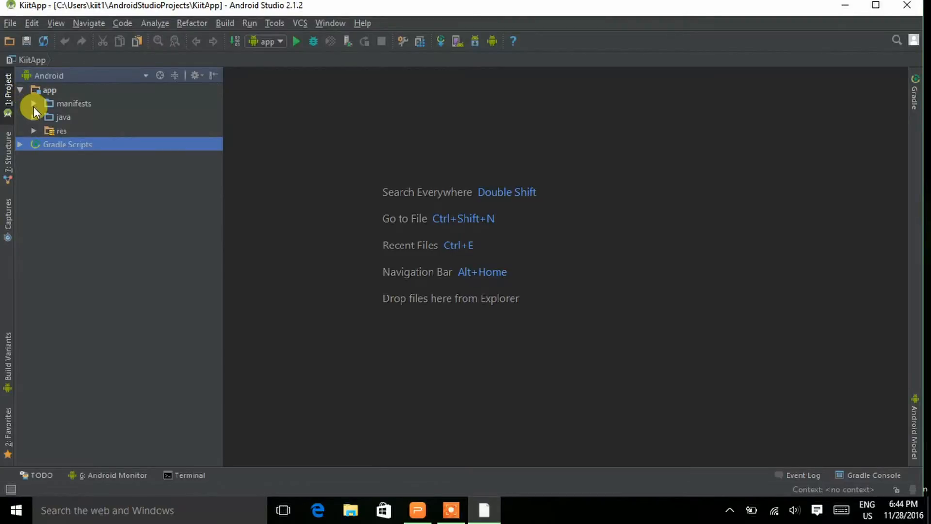
pyautogui.click(34, 104)
pyautogui.click(33, 127)
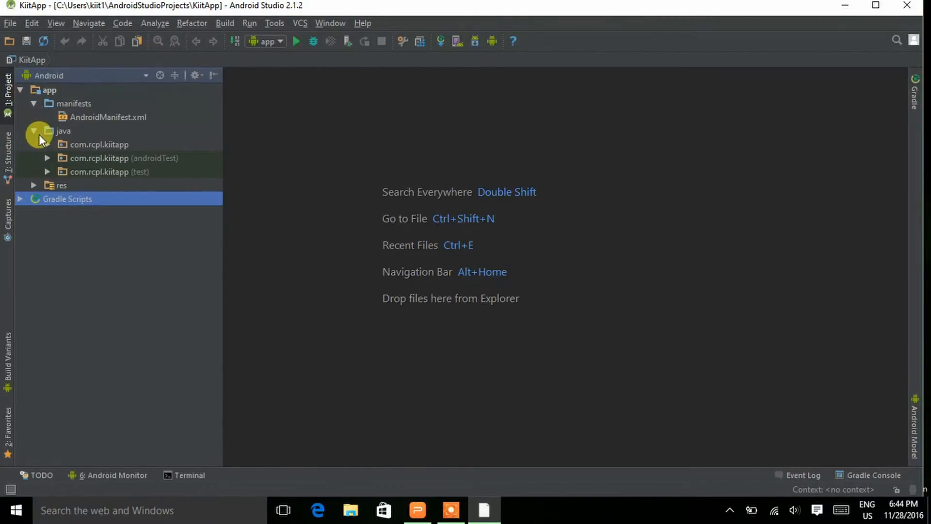
pyautogui.click(45, 143)
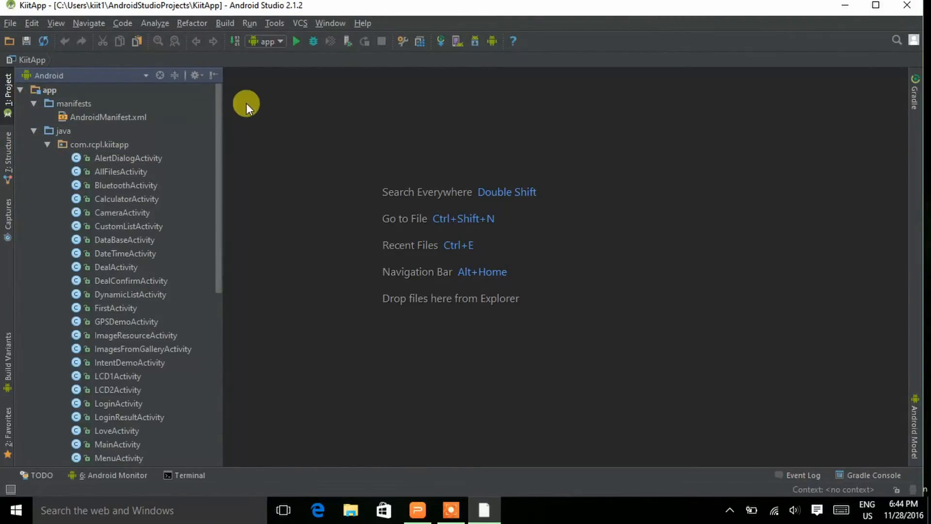
# - Run the app on the New Device 1 API 23 emulator and move the emulator window away from the project tree
pyautogui.click(300, 45)
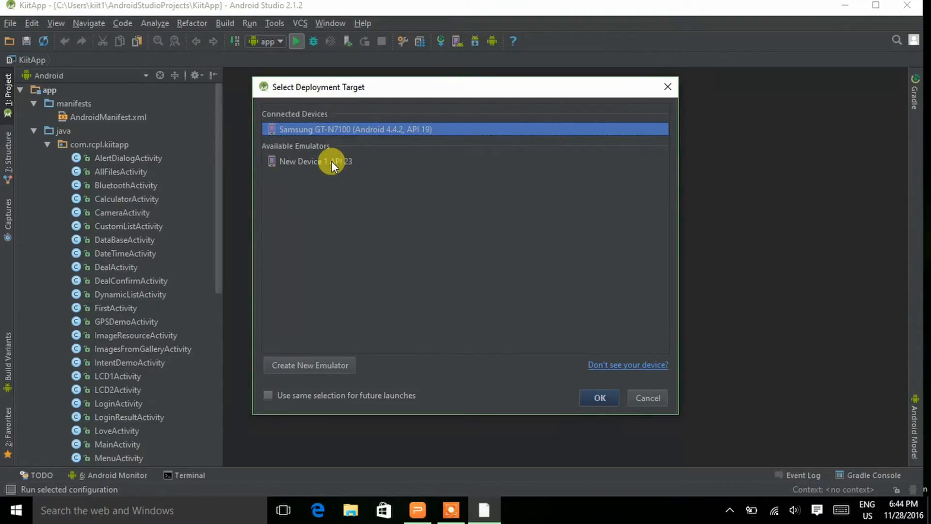
pyautogui.click(330, 161)
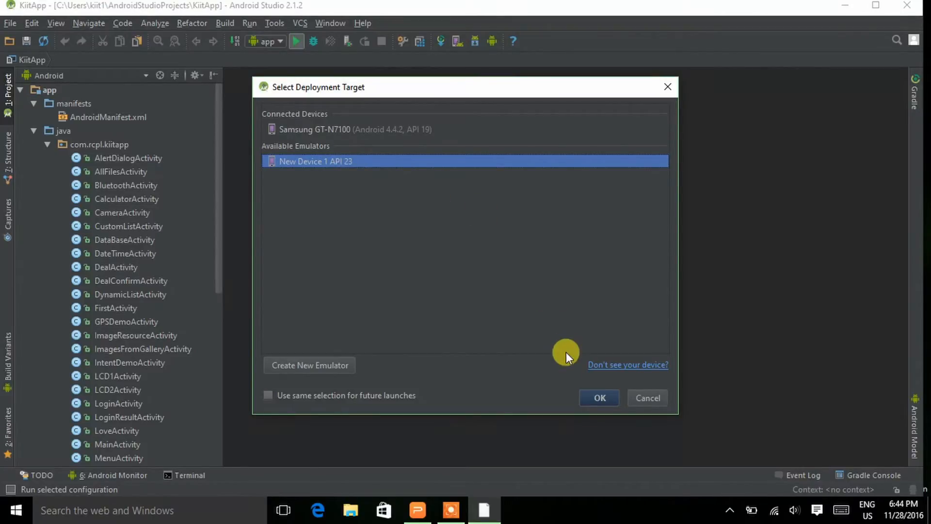
pyautogui.click(593, 400)
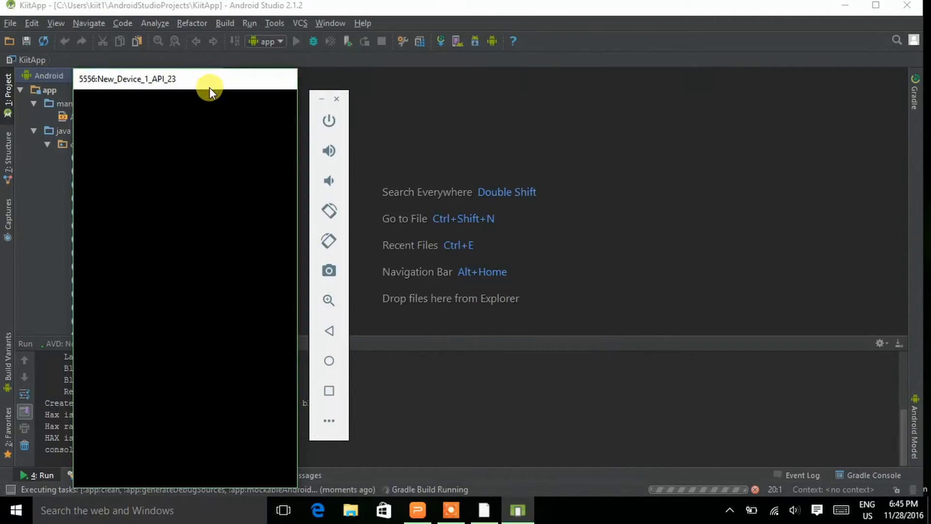
pyautogui.moveTo(214, 79); pyautogui.dragTo(338, 40)
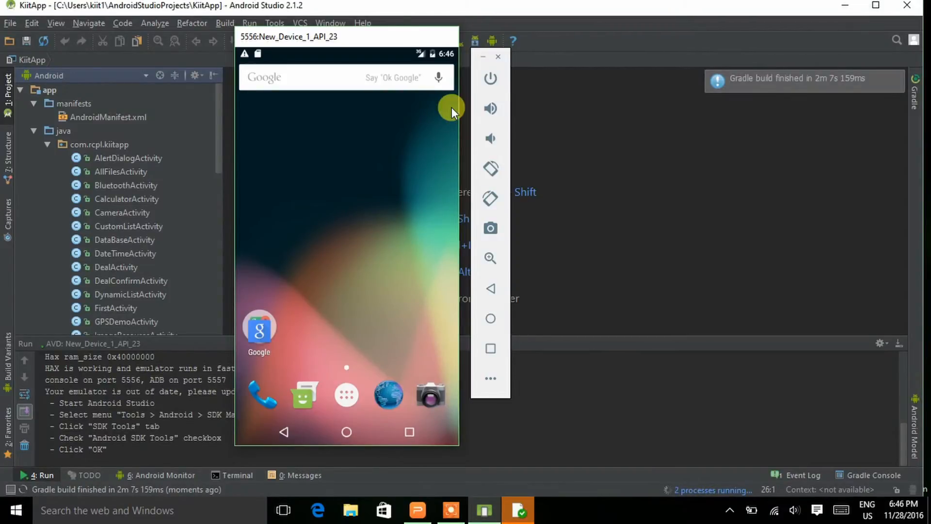
# - Browse the running app's activity list in the emulator and open SpinnerActivity
pyautogui.click(224, 41)
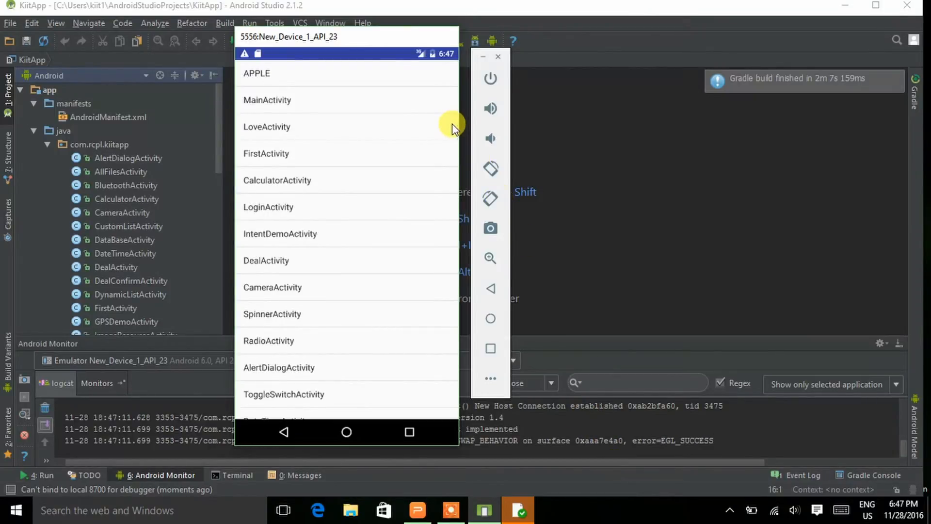
pyautogui.scroll(-10, 368, 228)
pyautogui.scroll(5, 364, 263)
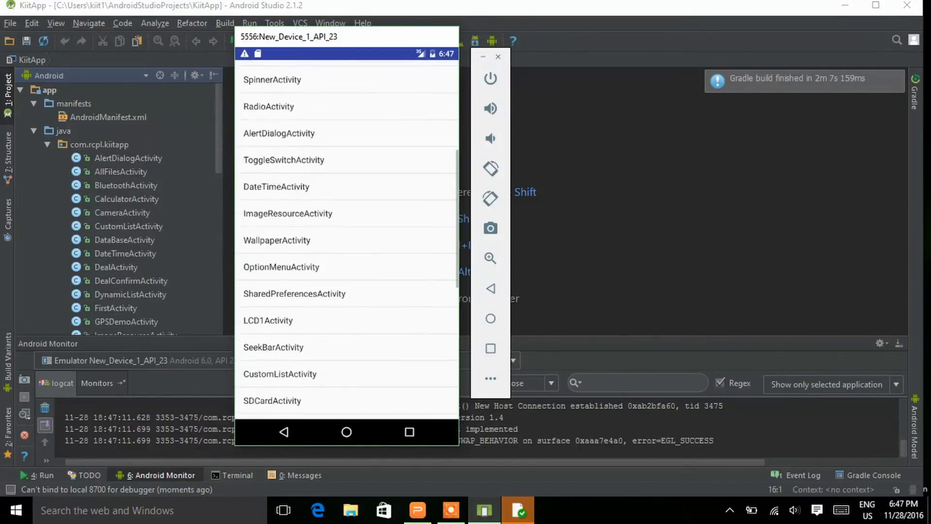
pyautogui.moveTo(391, 135); pyautogui.dragTo(376, 299)
pyautogui.moveTo(379, 334); pyautogui.dragTo(400, 196)
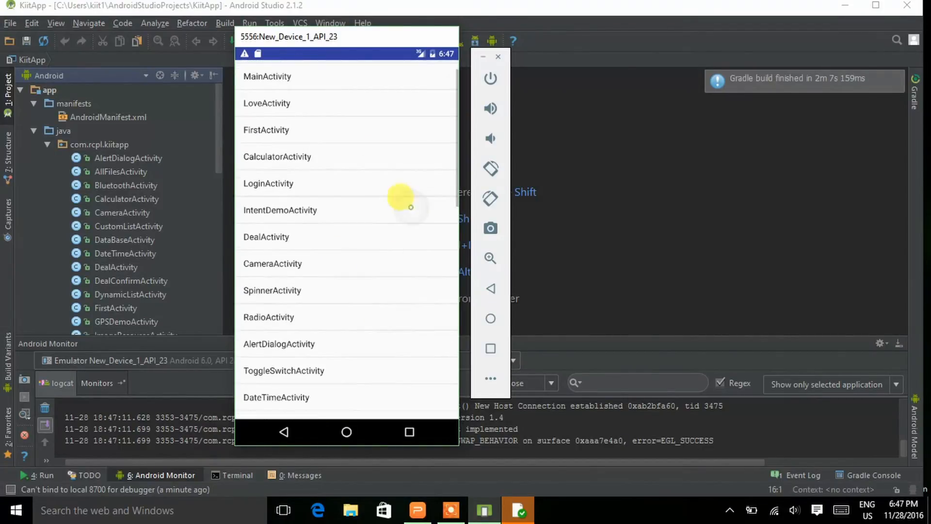
pyautogui.click(366, 284)
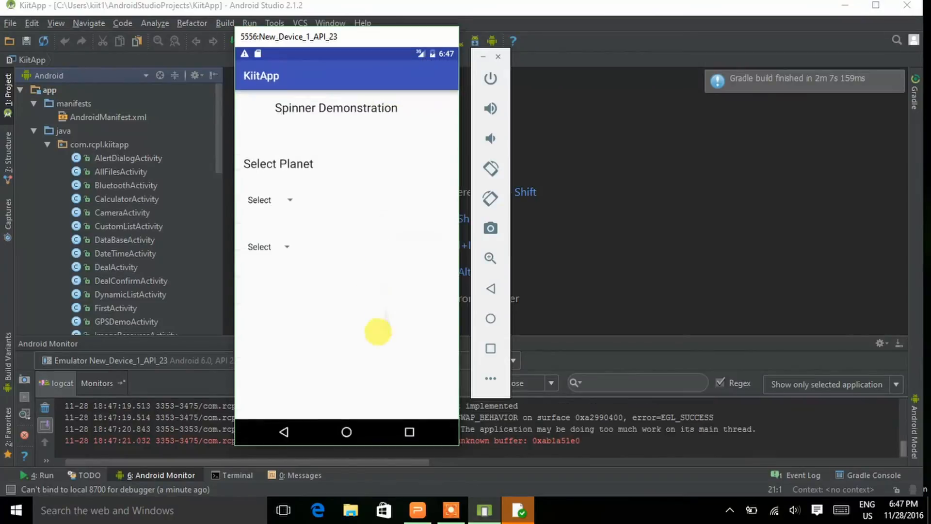
# - Choose Mercury as the planet and Male in the second spinner, and return to the activity list
pyautogui.click(290, 201)
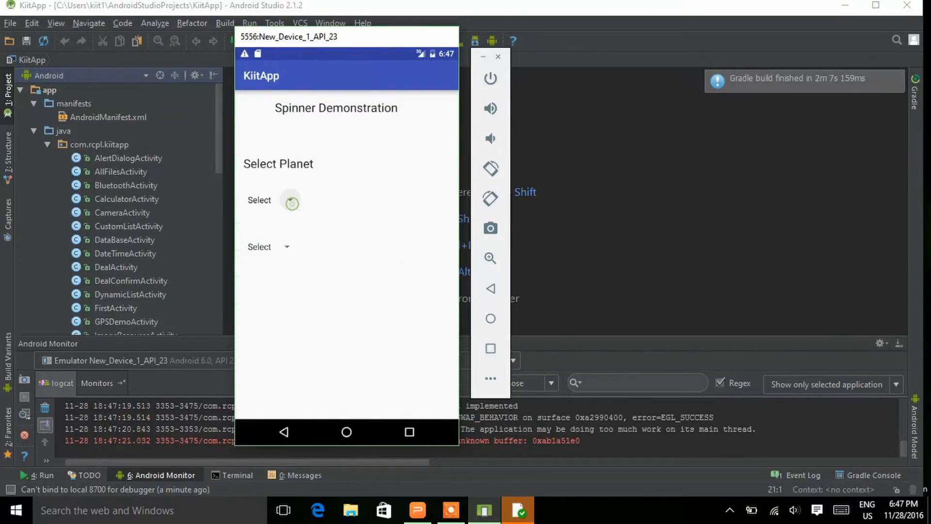
pyautogui.click(264, 232)
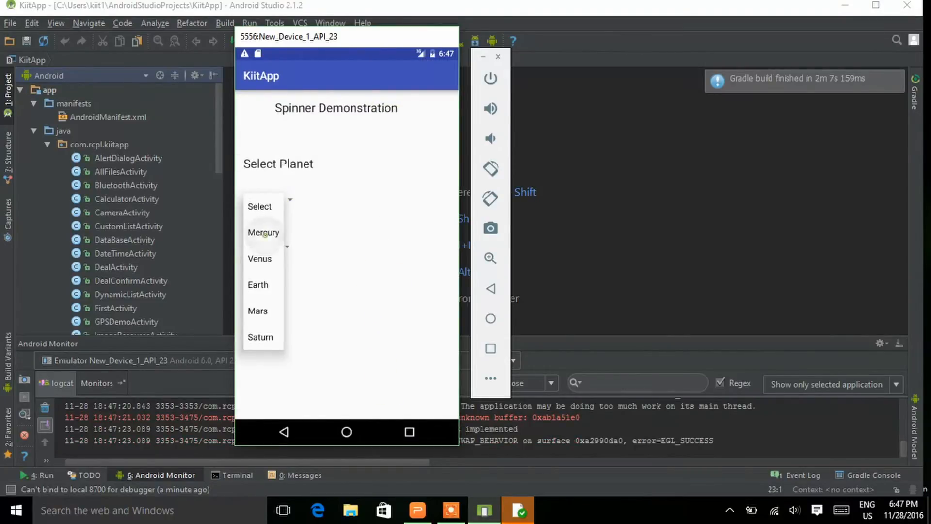
pyautogui.click(284, 251)
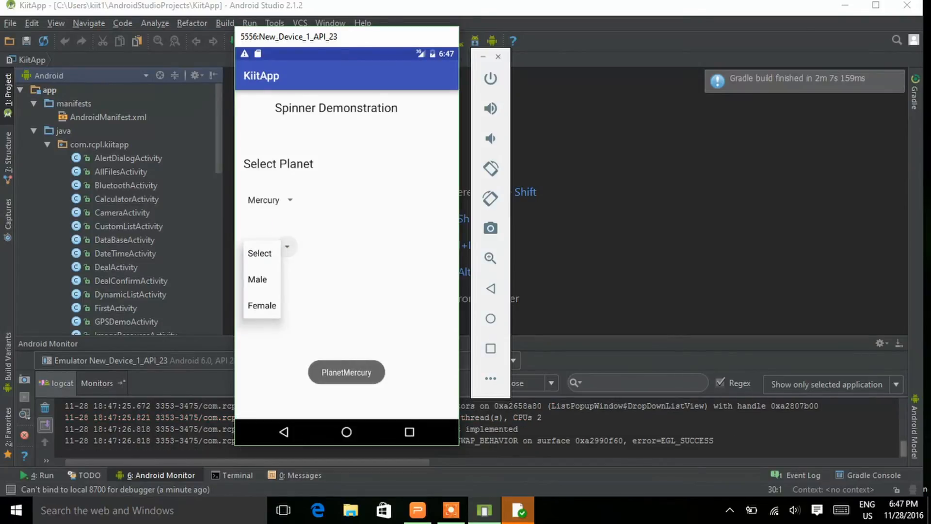
pyautogui.click(268, 277)
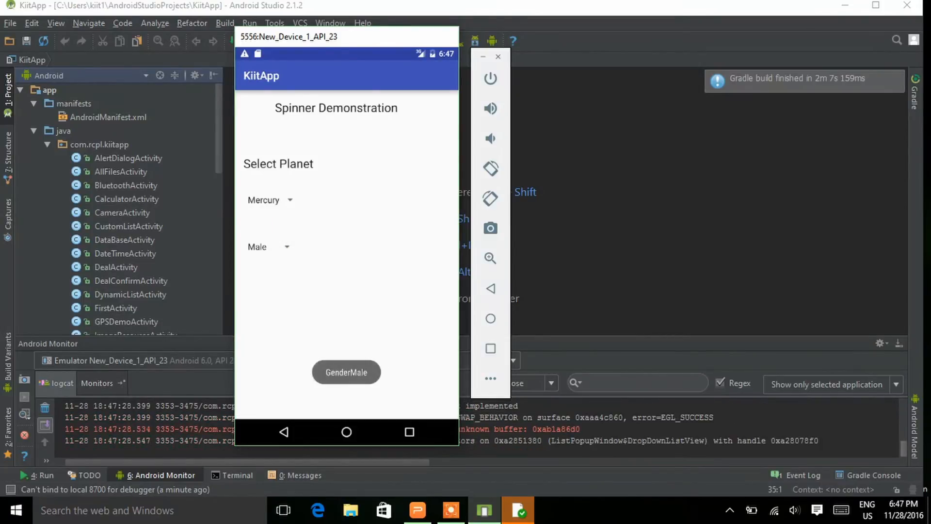
pyautogui.click(283, 431)
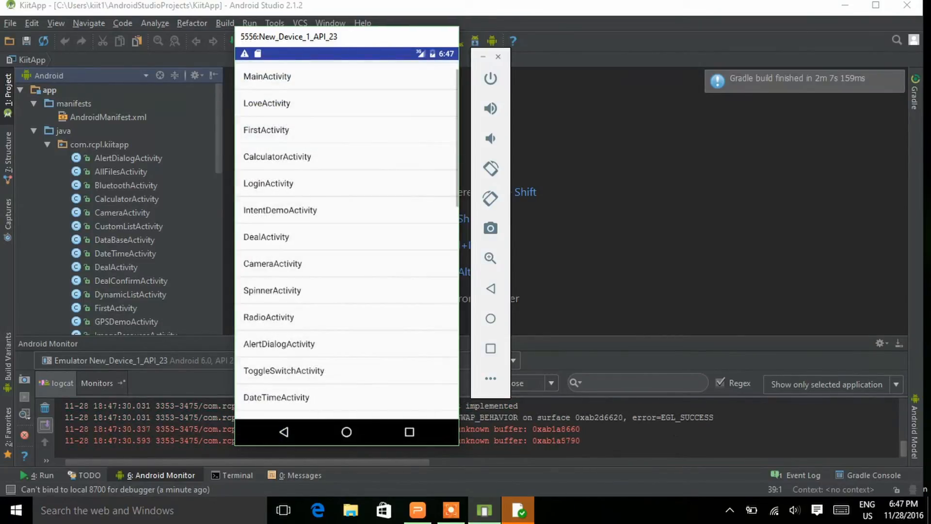
# - Open CalculatorActivity and add 2 as the first number and 4 as the second number
pyautogui.click(335, 162)
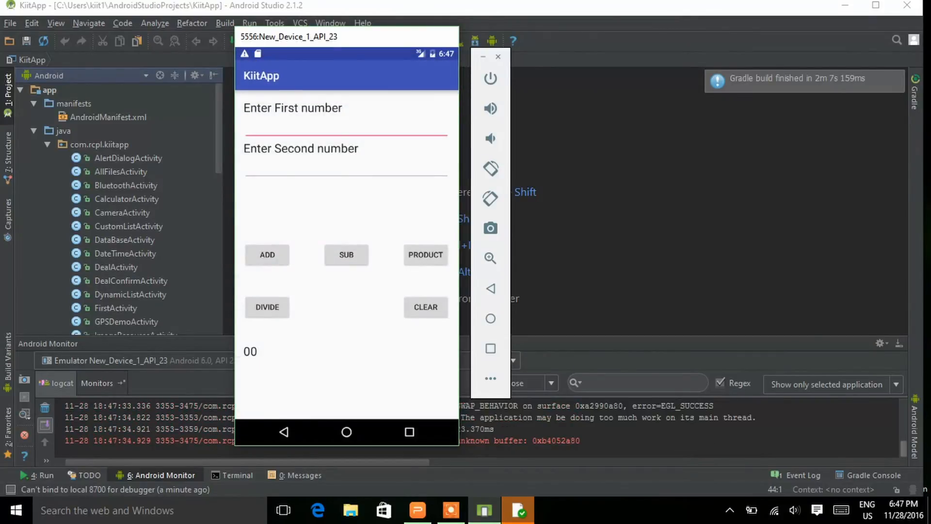
pyautogui.click(364, 124)
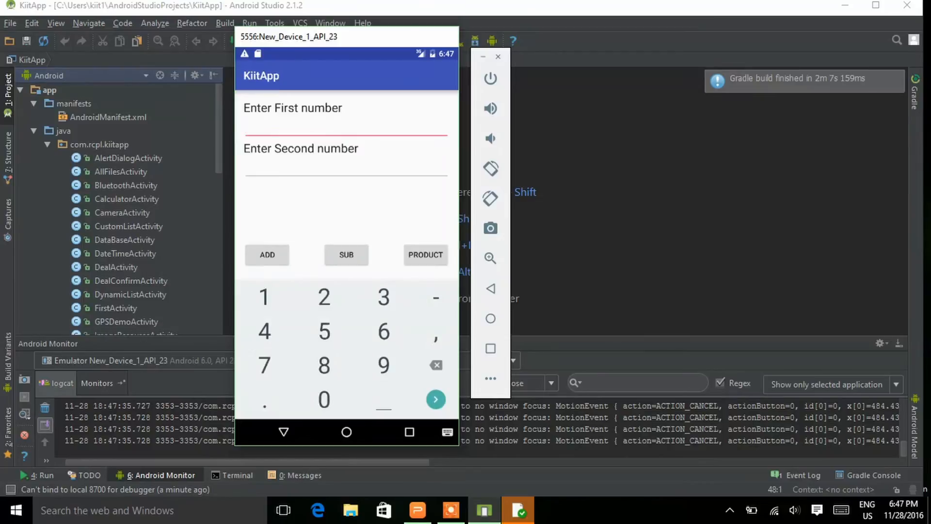
pyautogui.click(324, 297)
pyautogui.click(336, 173)
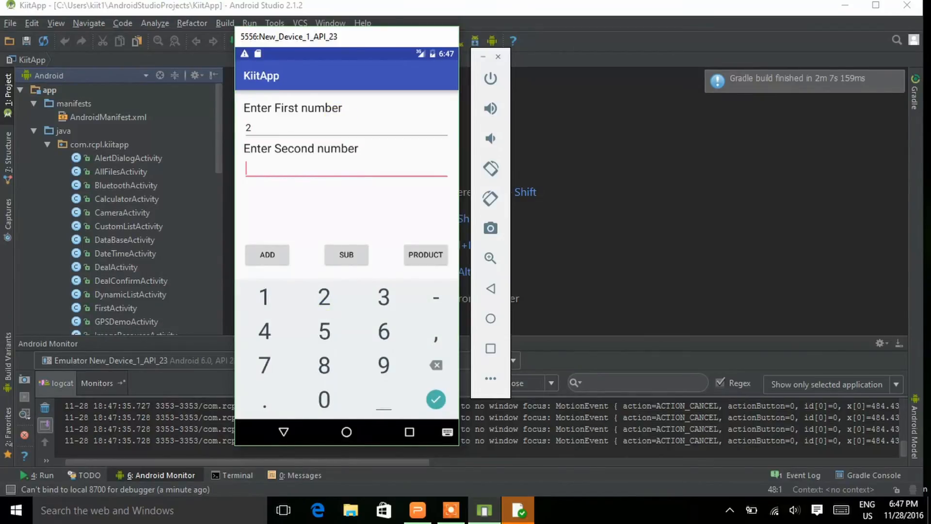
pyautogui.click(264, 330)
pyautogui.click(284, 432)
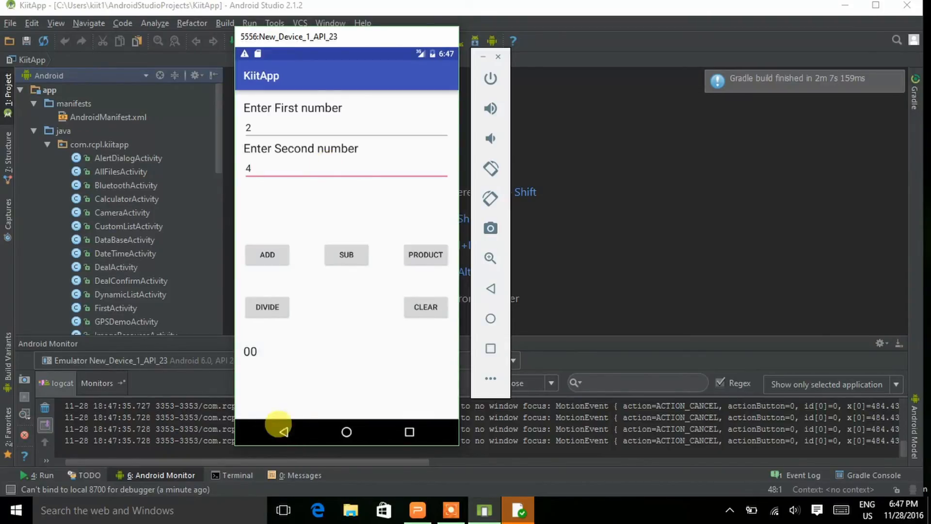
pyautogui.click(267, 254)
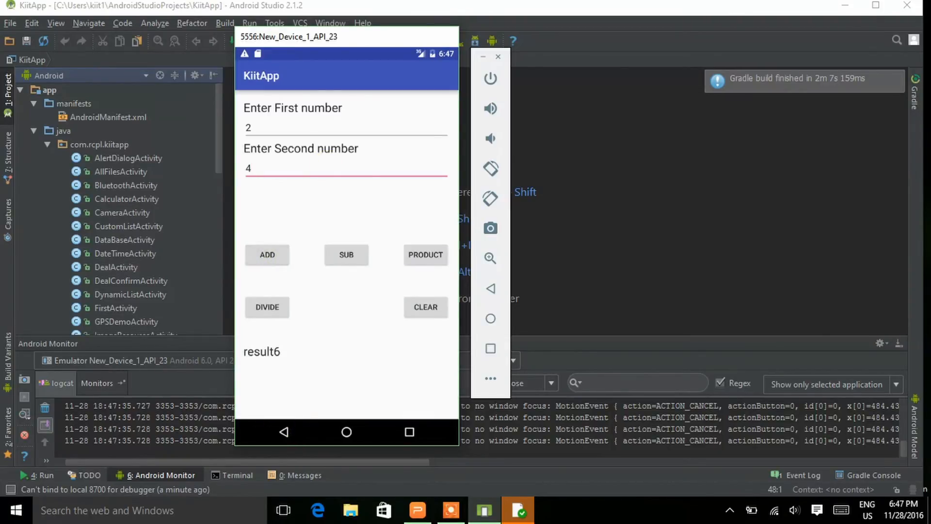